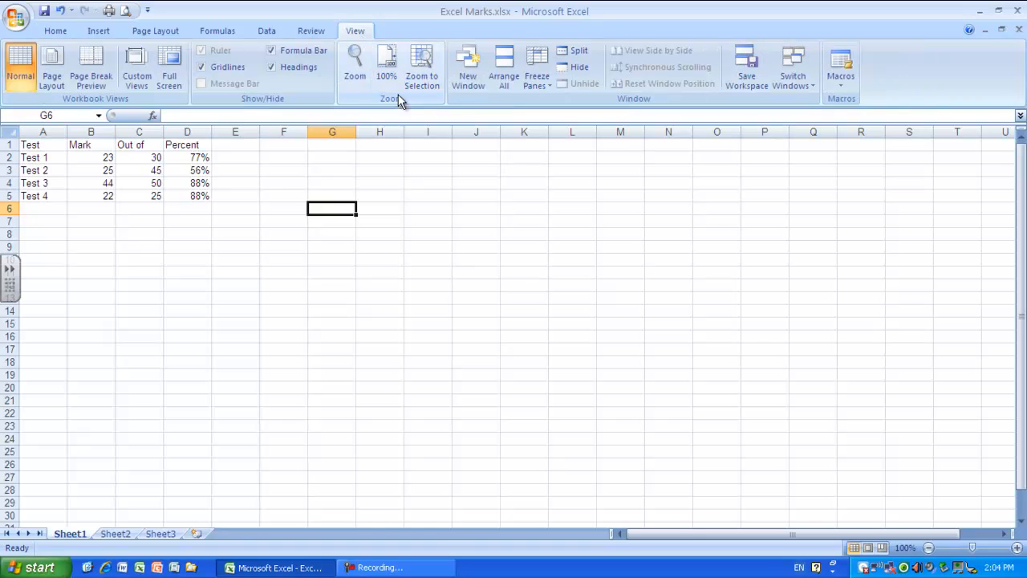
# Enlarge the worksheet view to 150% zoom.
pyautogui.click(358, 72)
pyautogui.click(263, 149)
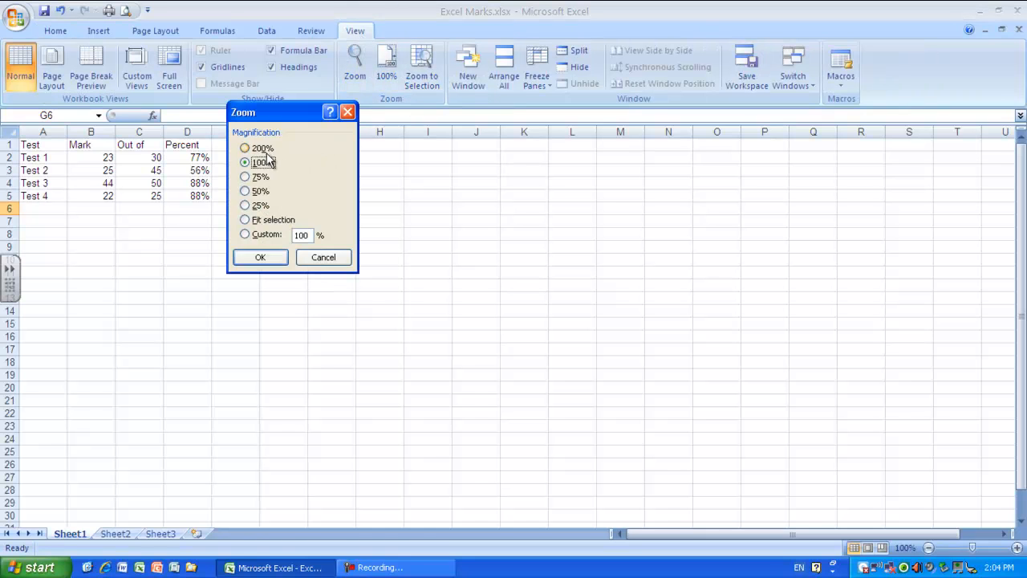
pyautogui.click(268, 257)
pyautogui.scroll(-5, 338, 308)
pyautogui.click(337, 309)
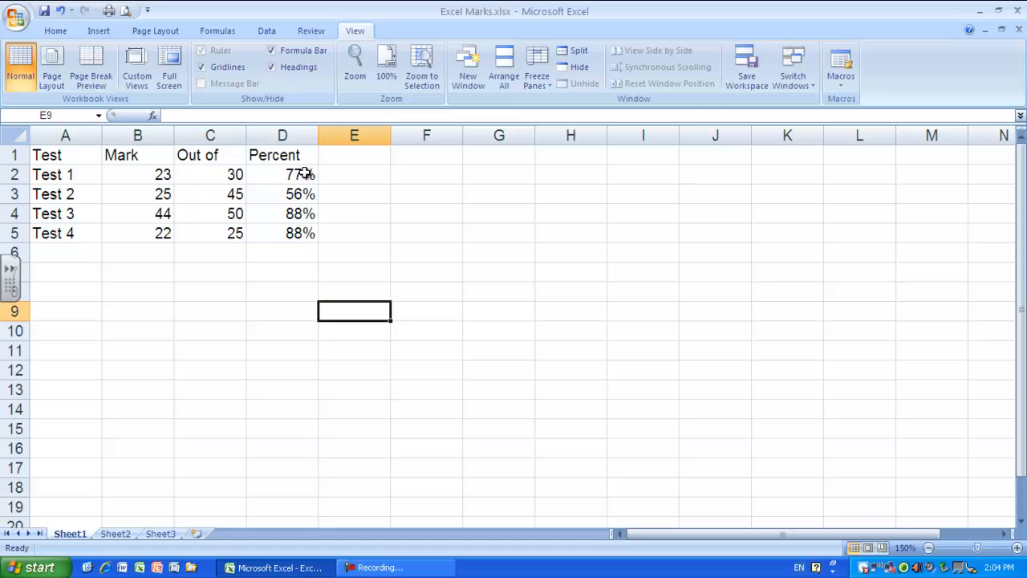
# Sort the marks table A1:D5 by Percent from largest to smallest.
pyautogui.click(293, 233)
pyautogui.moveTo(293, 234); pyautogui.dragTo(64, 156)
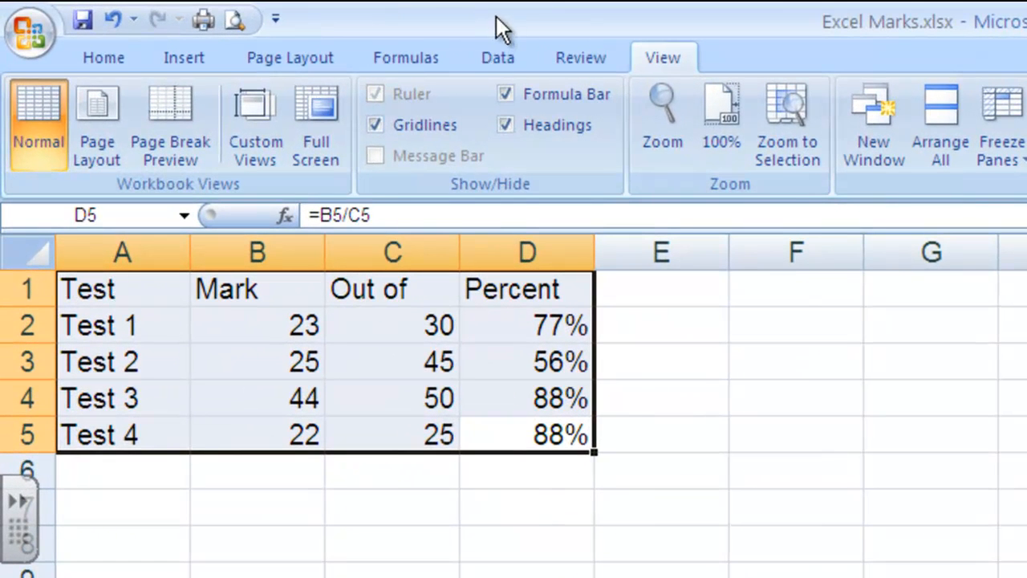
pyautogui.click(499, 59)
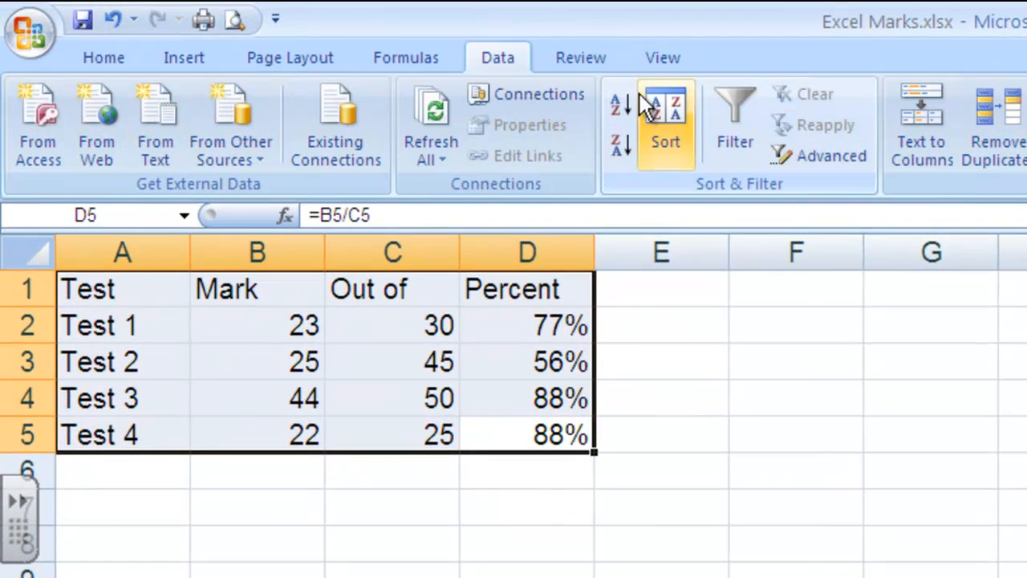
pyautogui.click(623, 149)
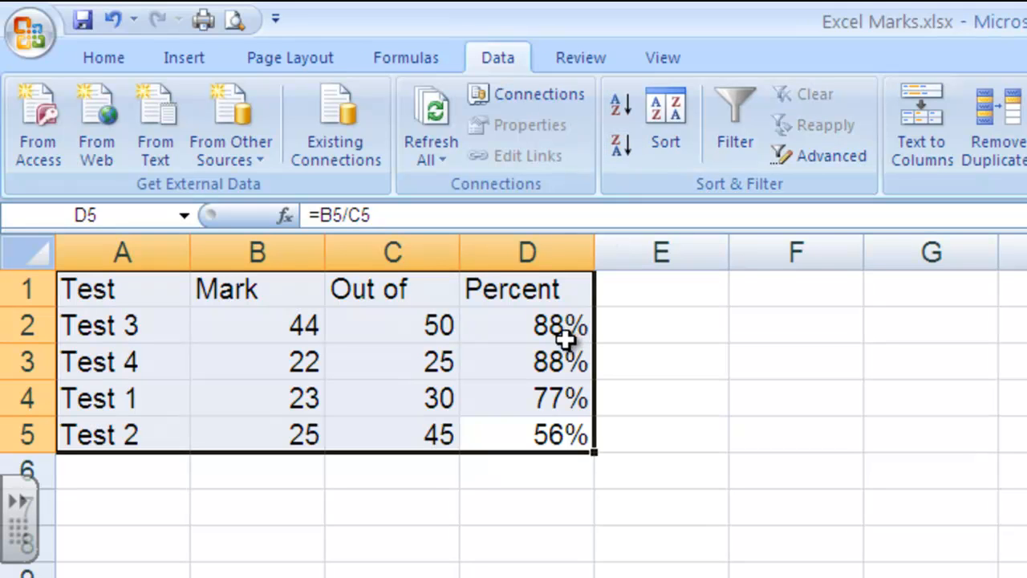
pyautogui.click(572, 485)
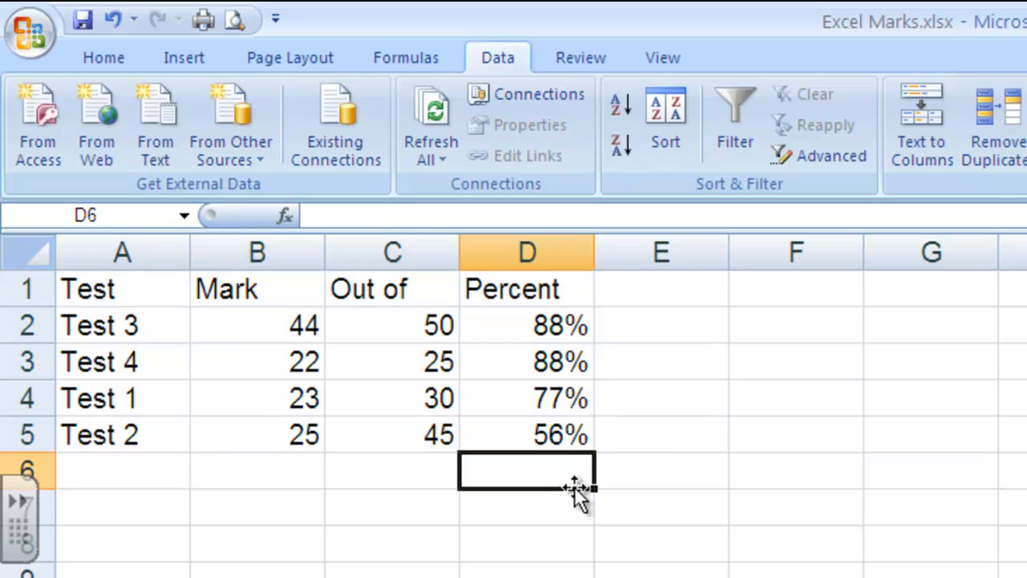
# Sort the data rows A2:D5 by Percent from smallest to largest, and re-sort them from largest to smallest.
pyautogui.moveTo(562, 436); pyautogui.dragTo(90, 322)
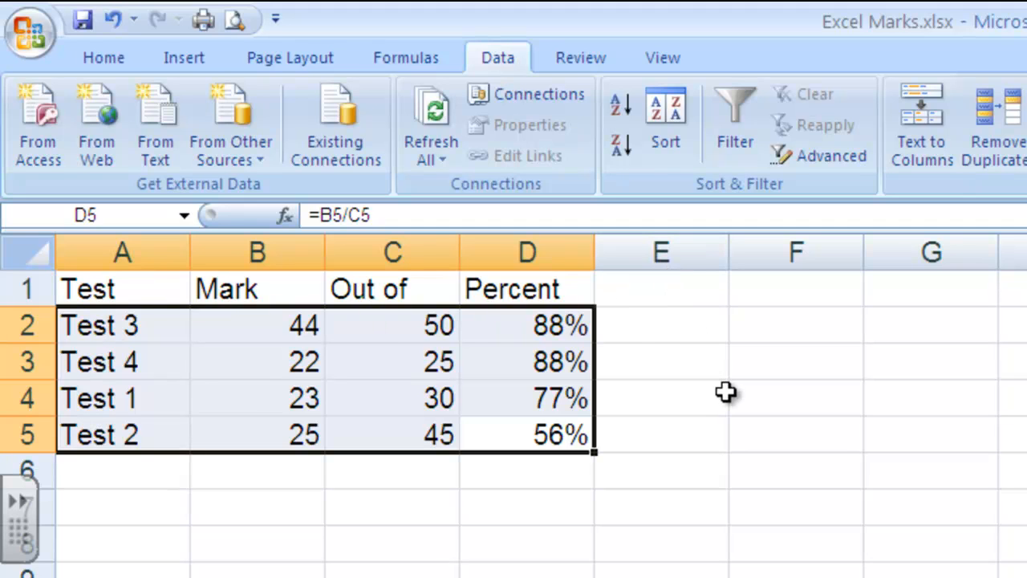
pyautogui.click(615, 103)
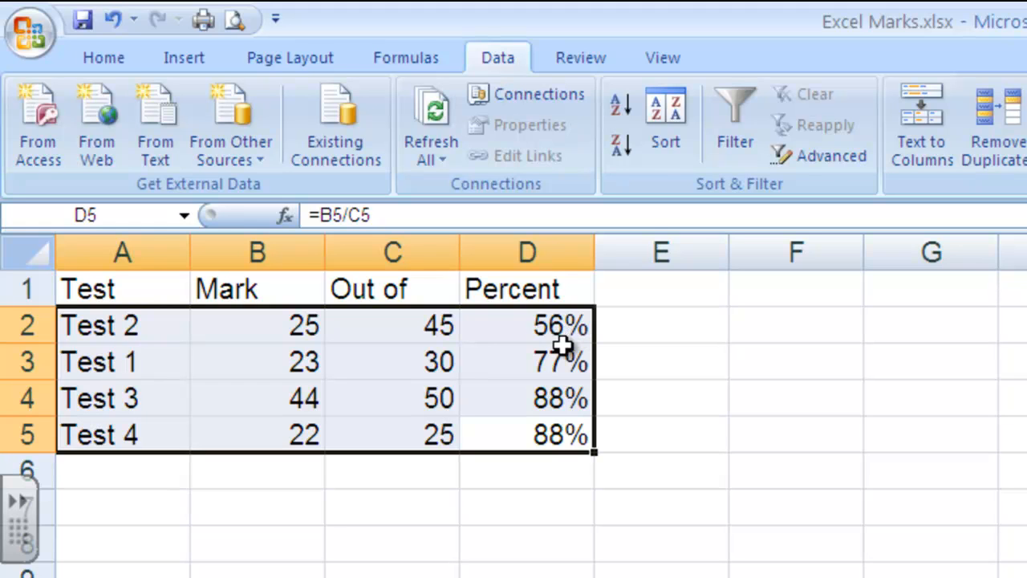
pyautogui.click(622, 153)
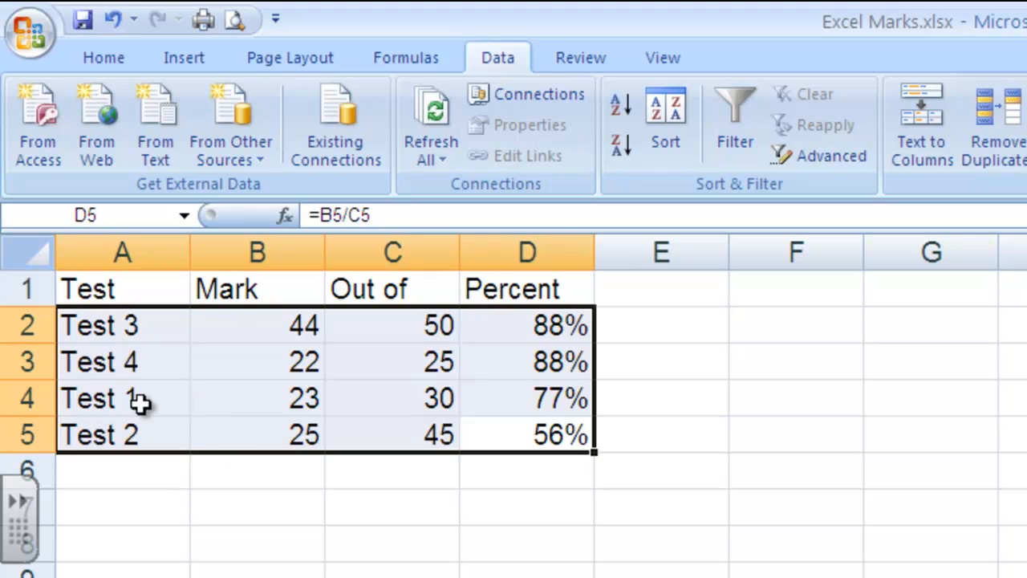
pyautogui.click(309, 563)
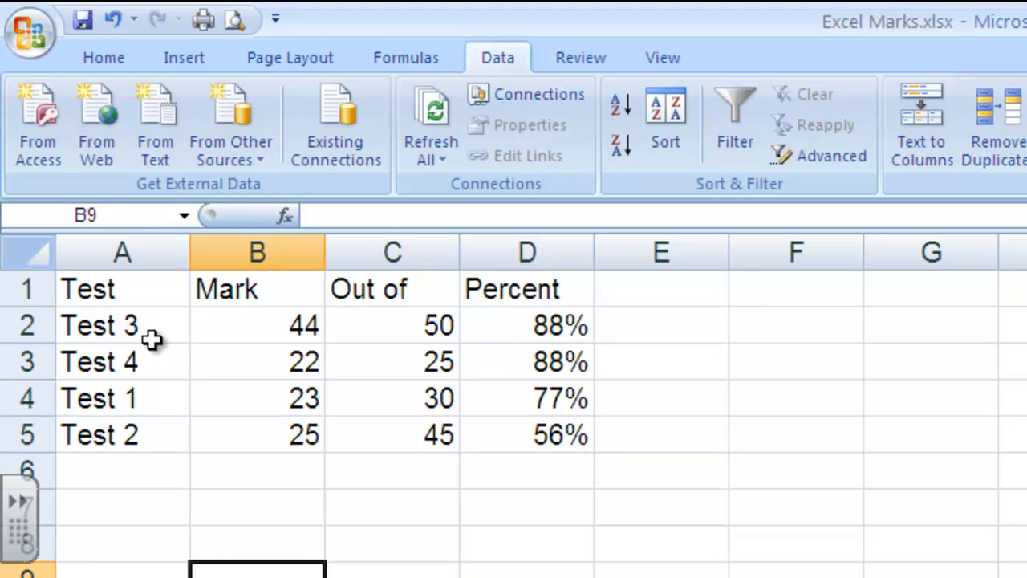
# Show the percentages in D2:D5 with two decimal places.
pyautogui.moveTo(516, 335); pyautogui.dragTo(562, 451)
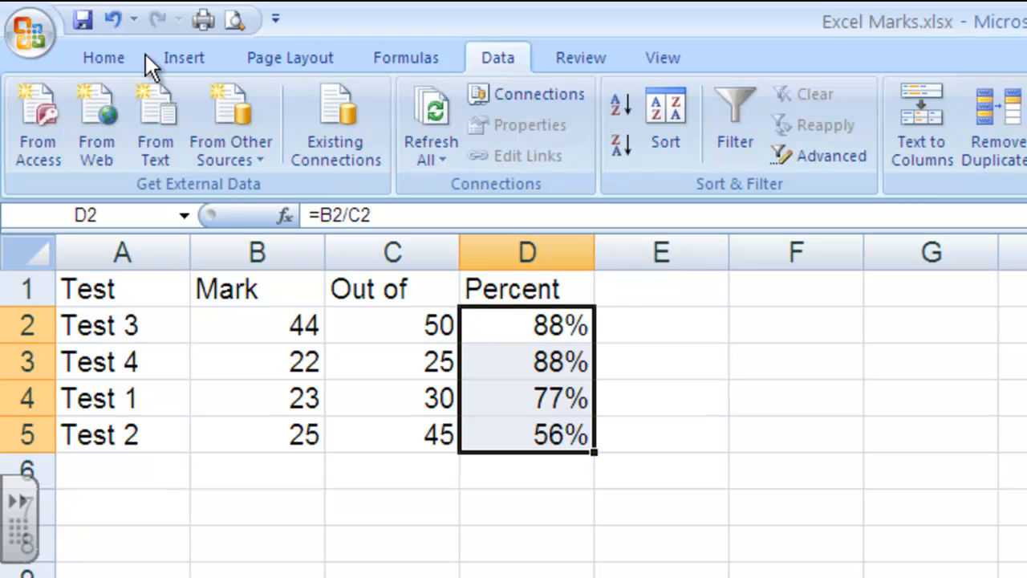
pyautogui.click(110, 58)
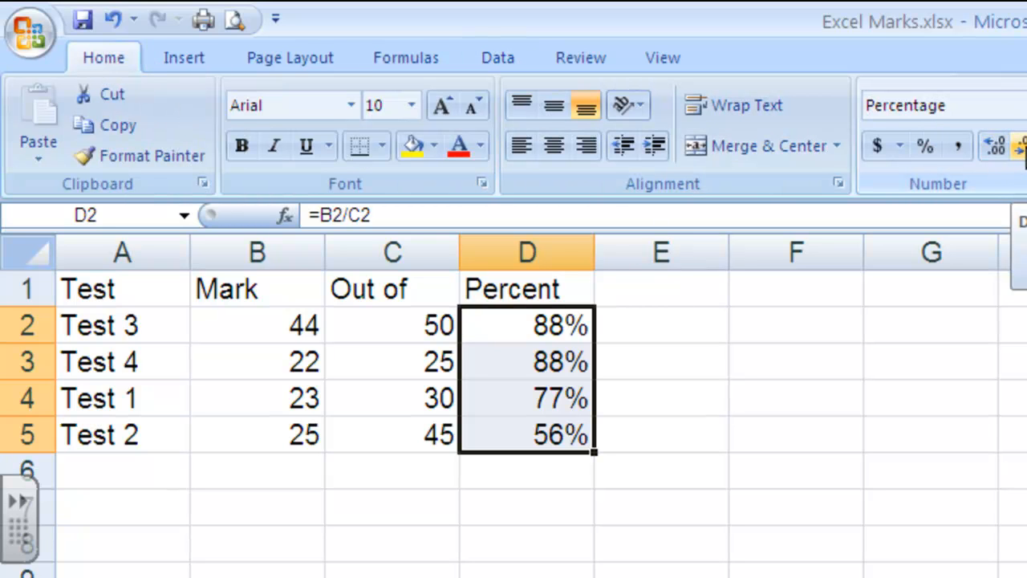
pyautogui.click(995, 147)
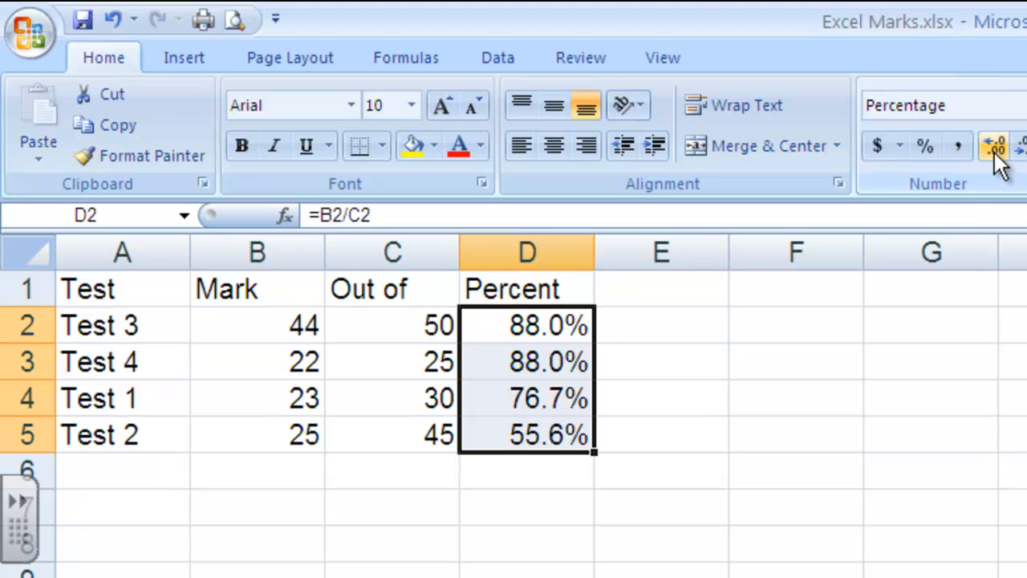
pyautogui.click(995, 148)
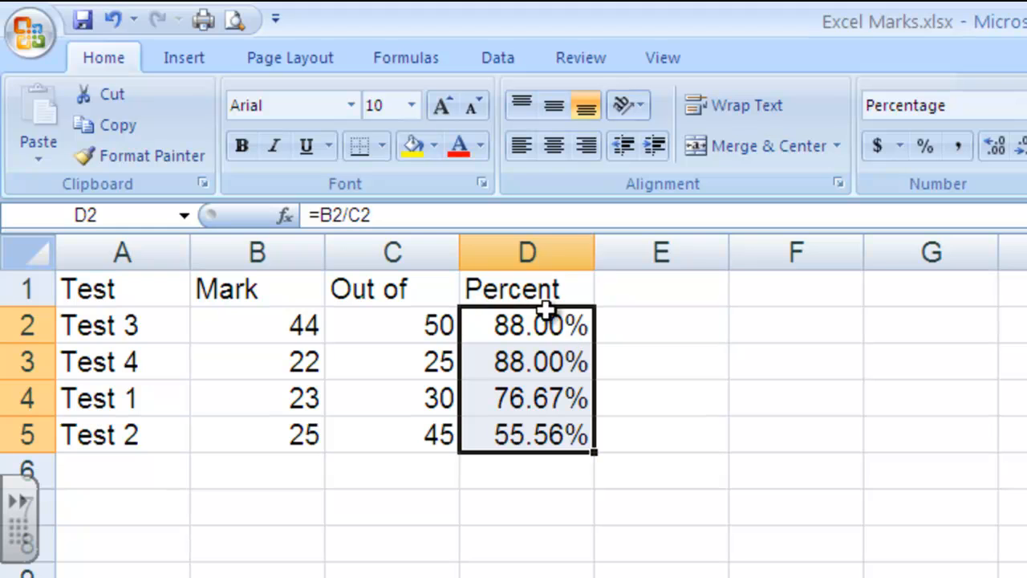
pyautogui.click(630, 397)
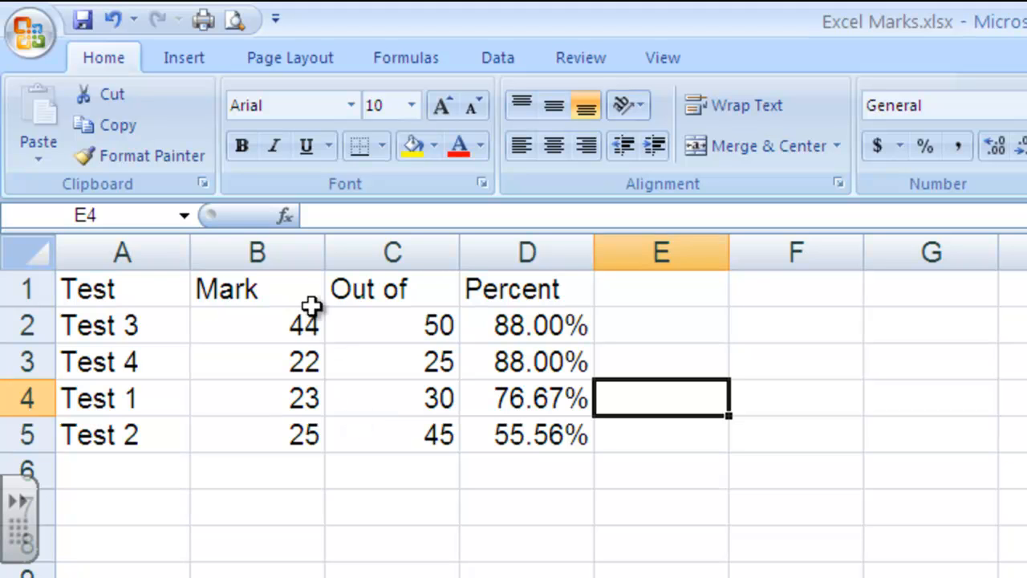
# Enter the label "Average" in cell C7.
pyautogui.click(430, 508)
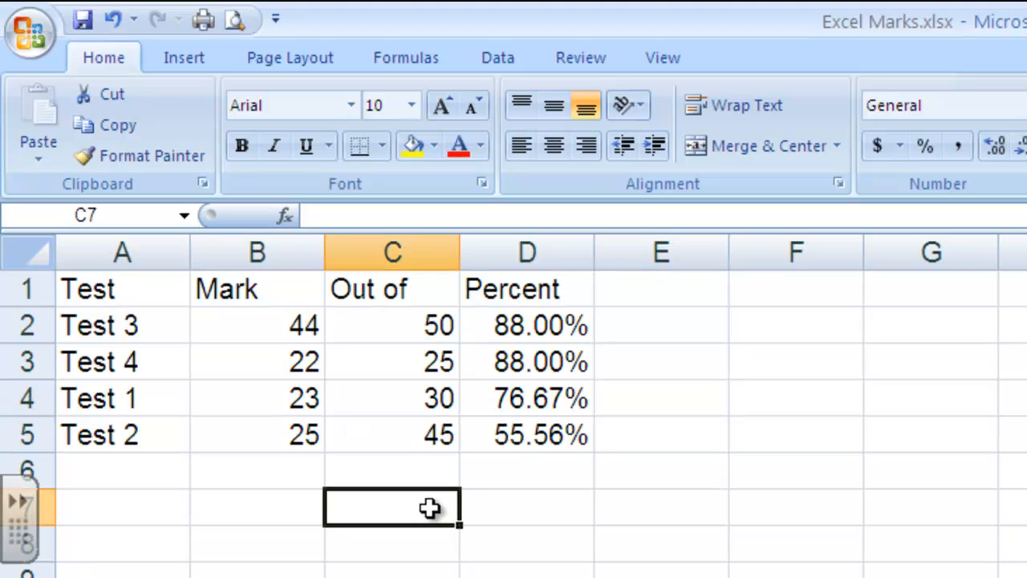
pyautogui.write('Average')
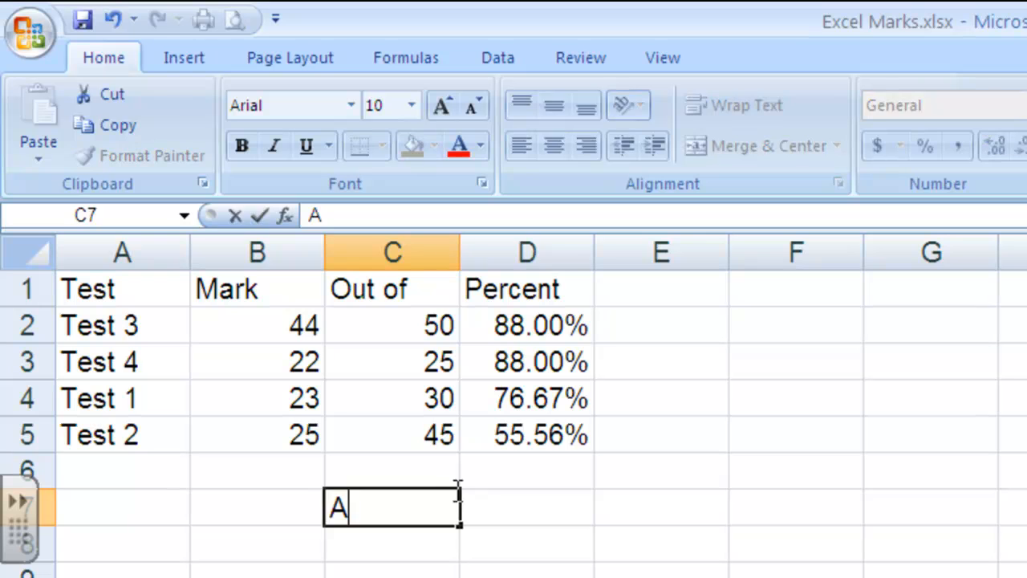
pyautogui.press('Tab')
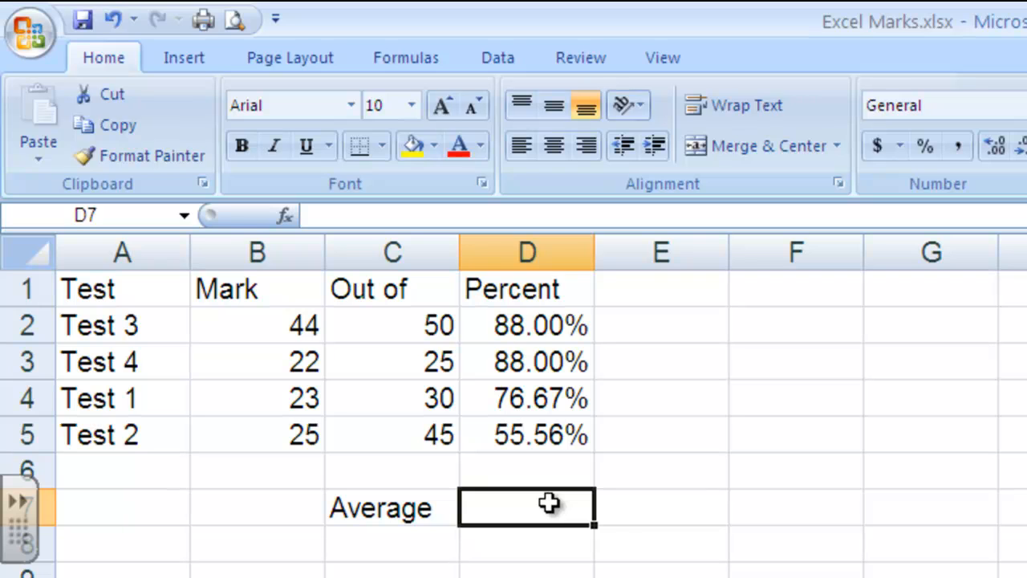
# Calculate the average percentage in cell D7 with the formula =average(D2:D5), and check the entered formula.
pyautogui.write('=')
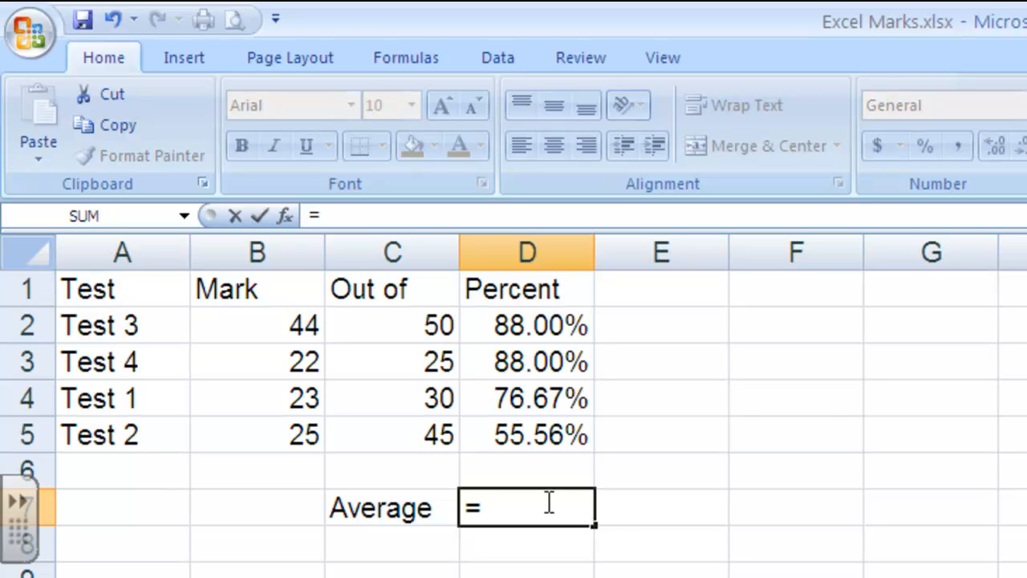
pyautogui.write('av')
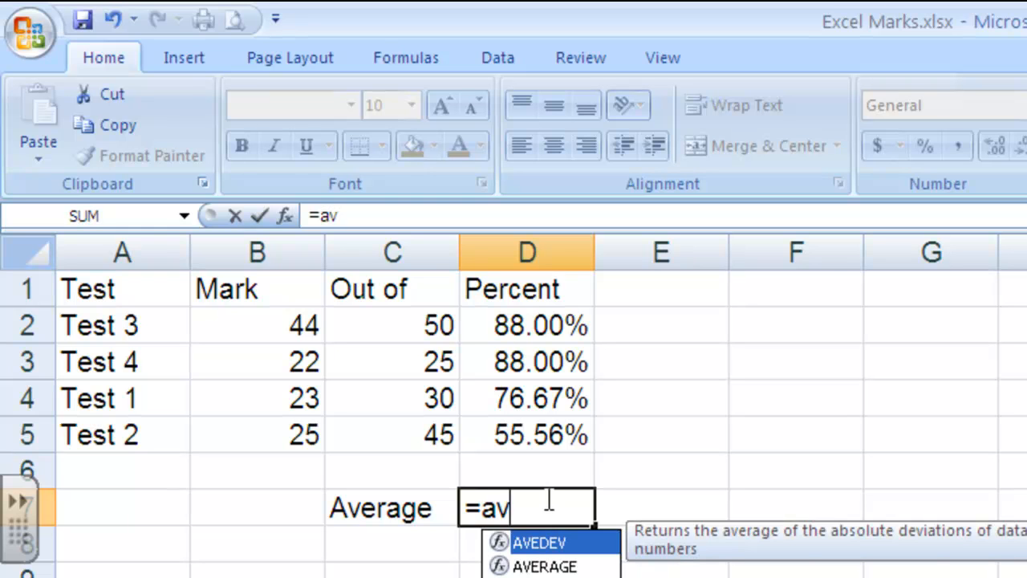
pyautogui.write('erage')
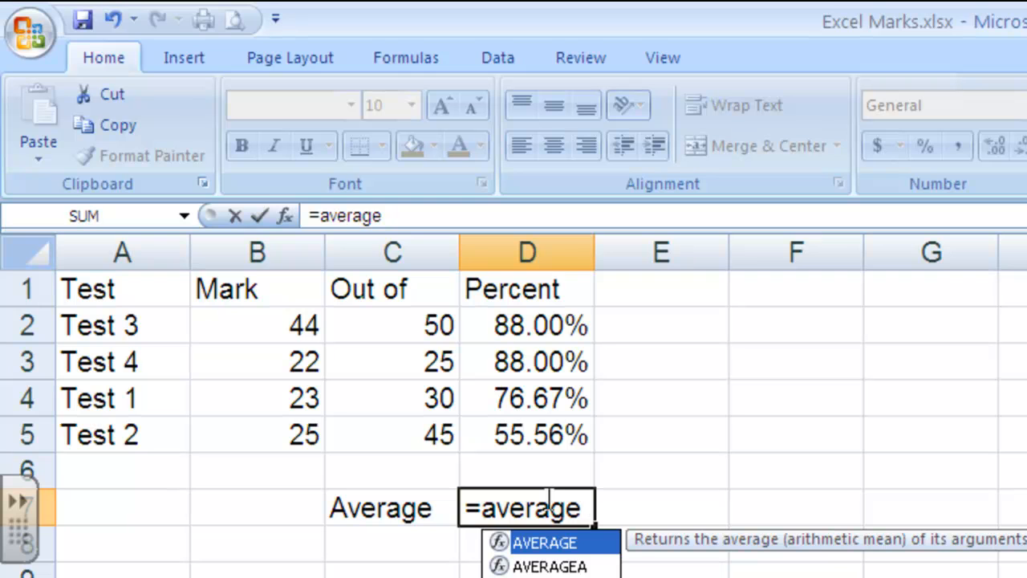
pyautogui.write('(')
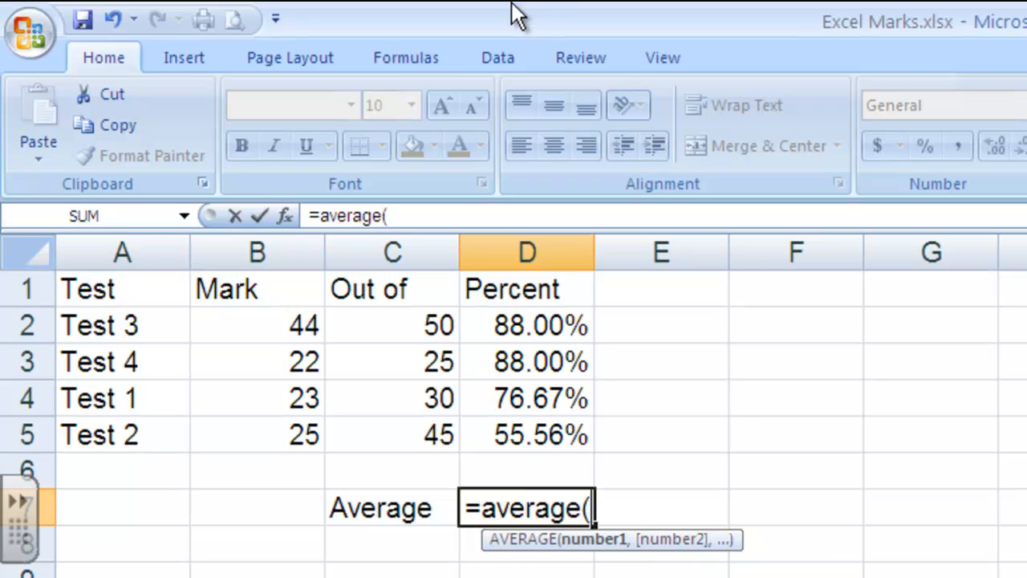
pyautogui.click(525, 326)
pyautogui.moveTo(541, 342); pyautogui.dragTo(546, 431)
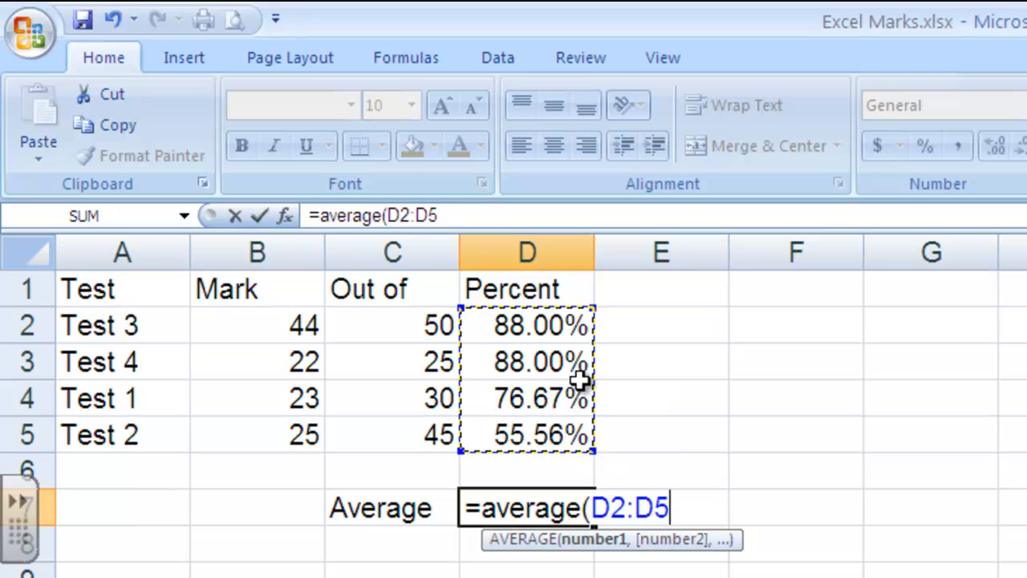
pyautogui.write(')')
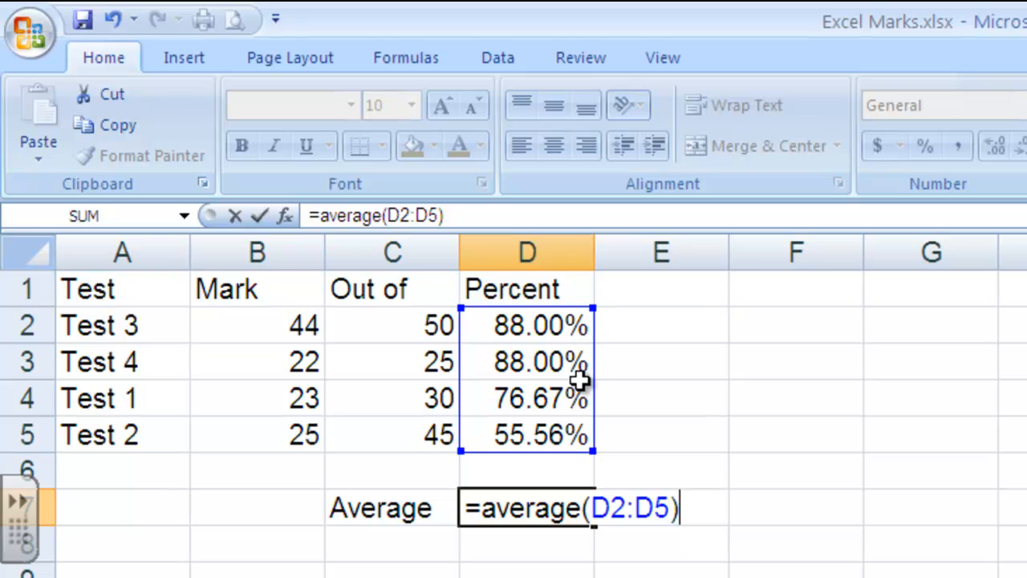
pyautogui.press('Return')
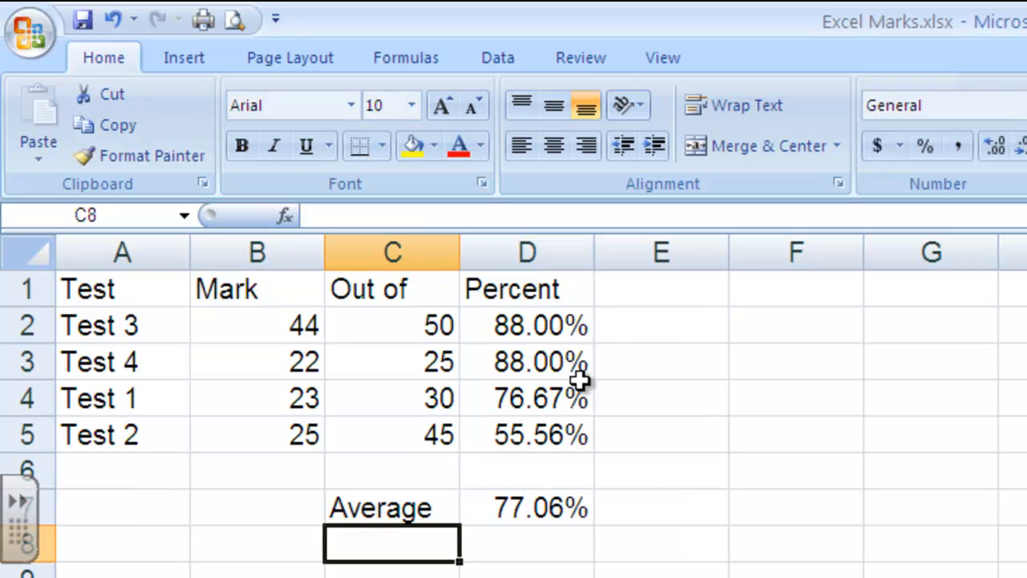
pyautogui.click(535, 511)
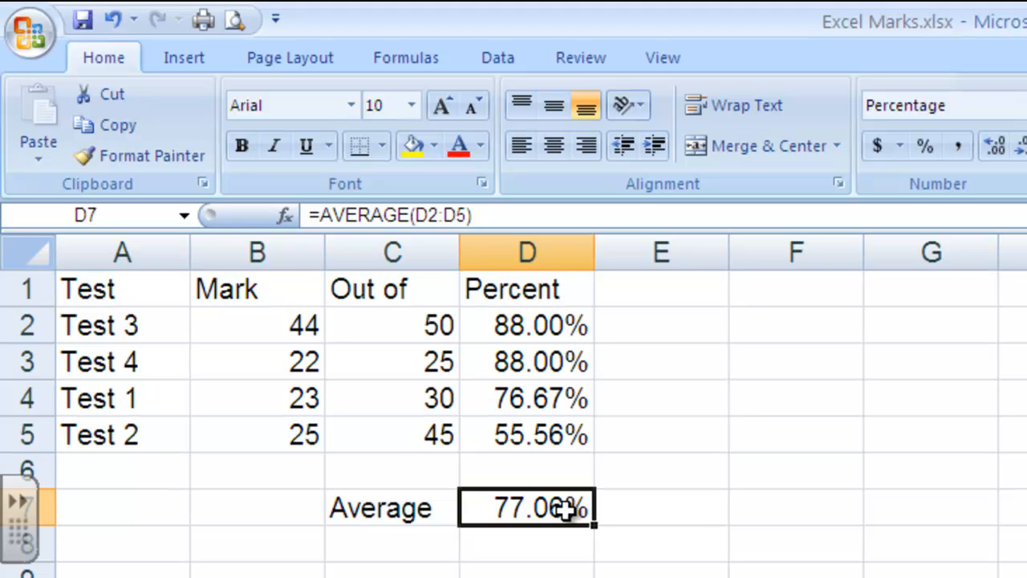
pyautogui.click(542, 569)
pyautogui.click(562, 509)
# Use AutoSum's Average function in cell F4 on the range B2:C5, and clear the cell again.
pyautogui.click(777, 392)
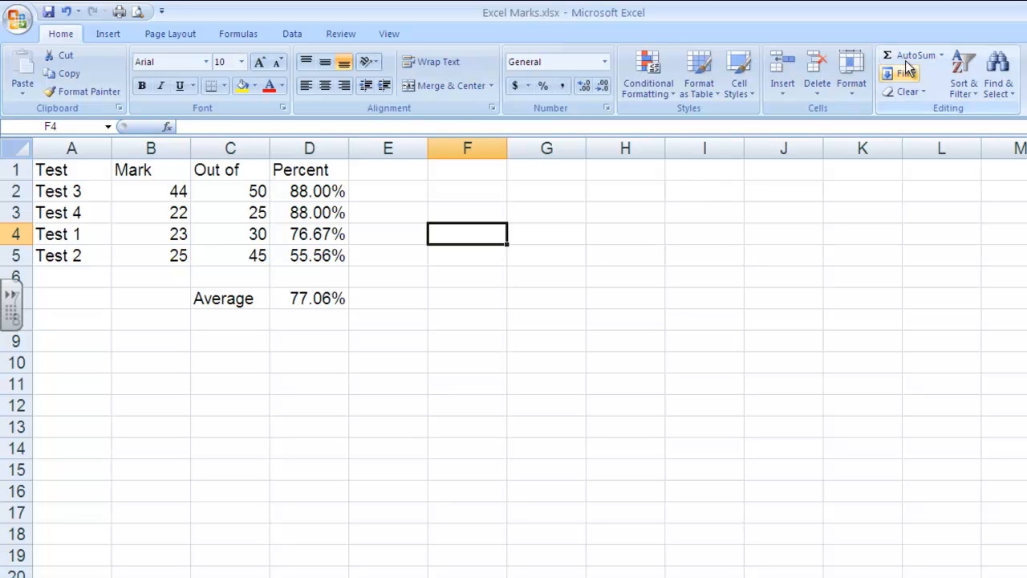
pyautogui.click(941, 56)
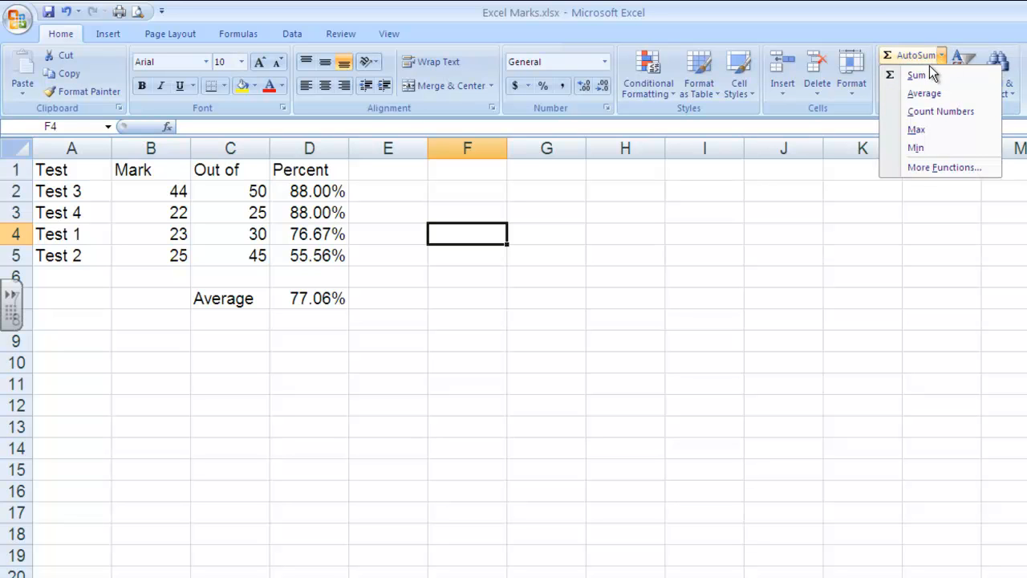
pyautogui.click(928, 88)
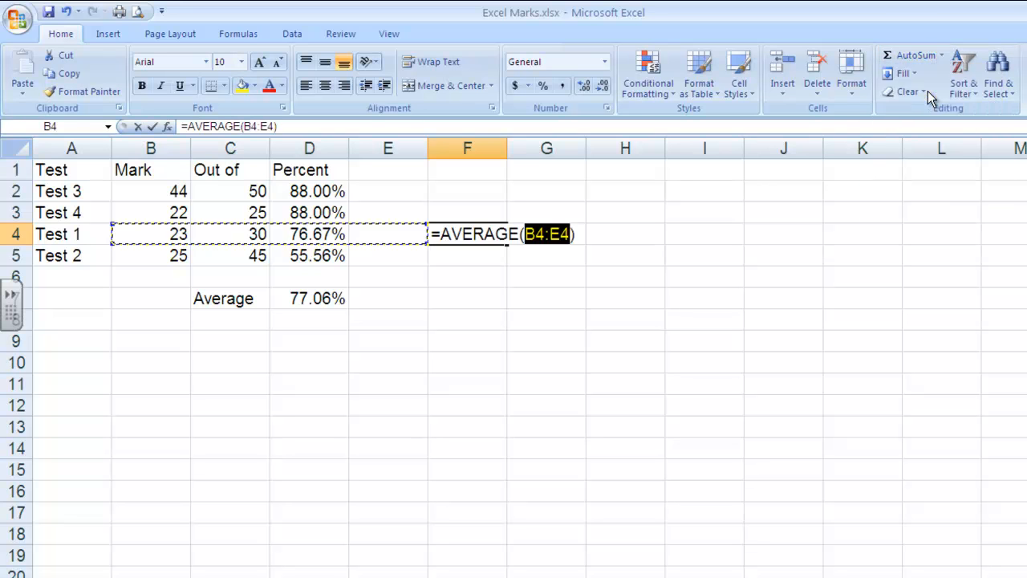
pyautogui.moveTo(178, 191); pyautogui.dragTo(257, 243)
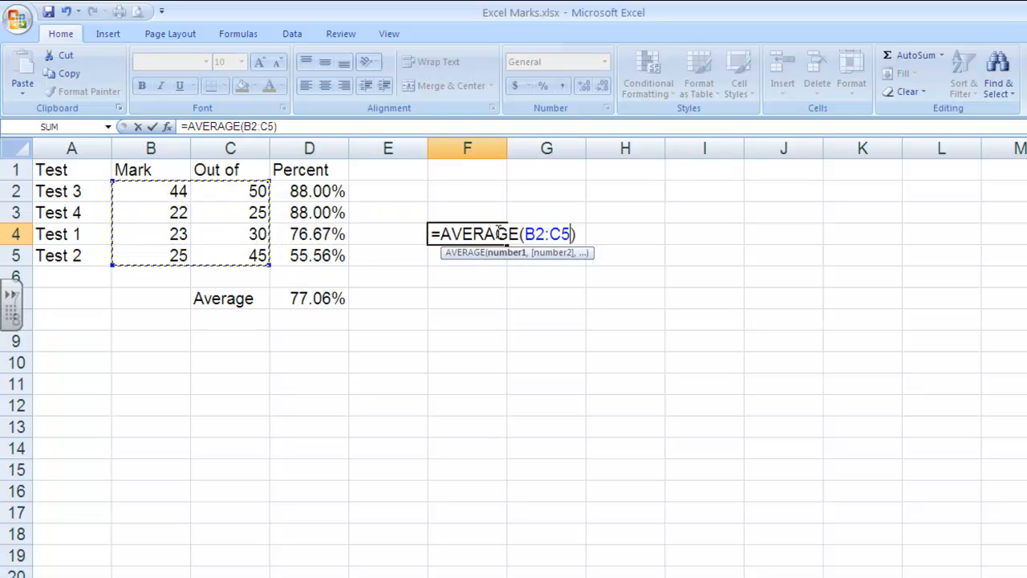
pyautogui.press('Return')
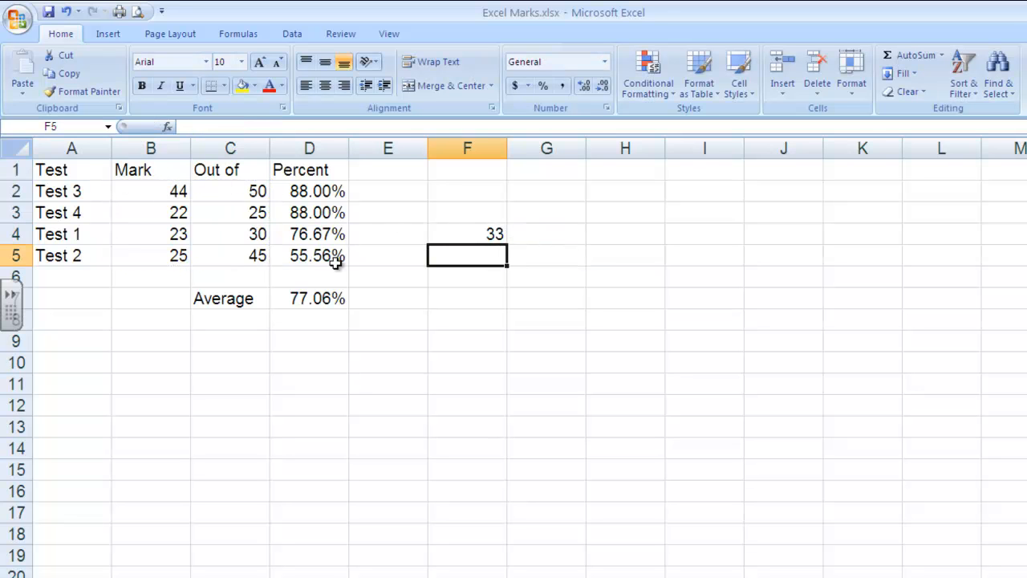
pyautogui.click(448, 230)
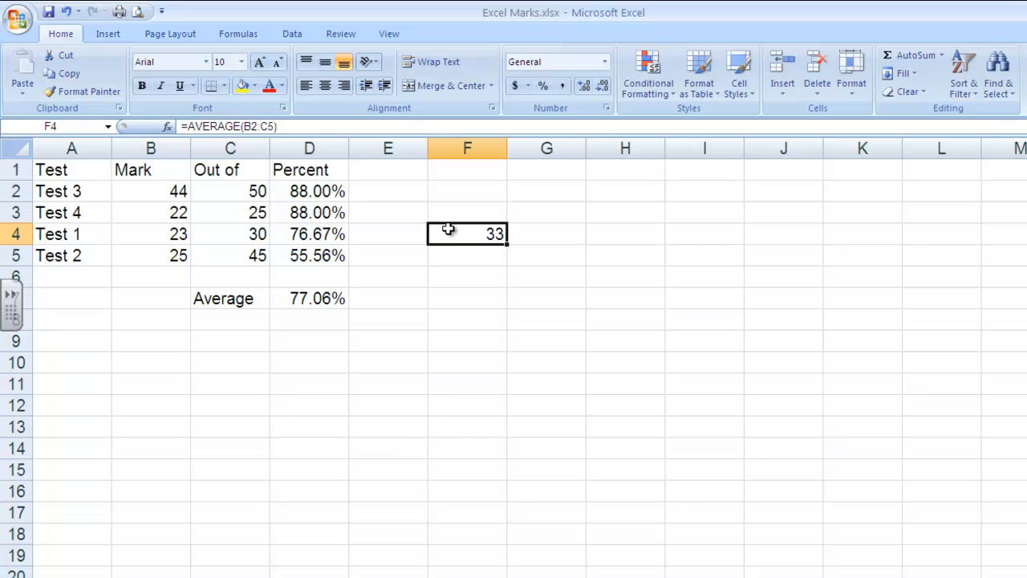
pyautogui.press('Delete')
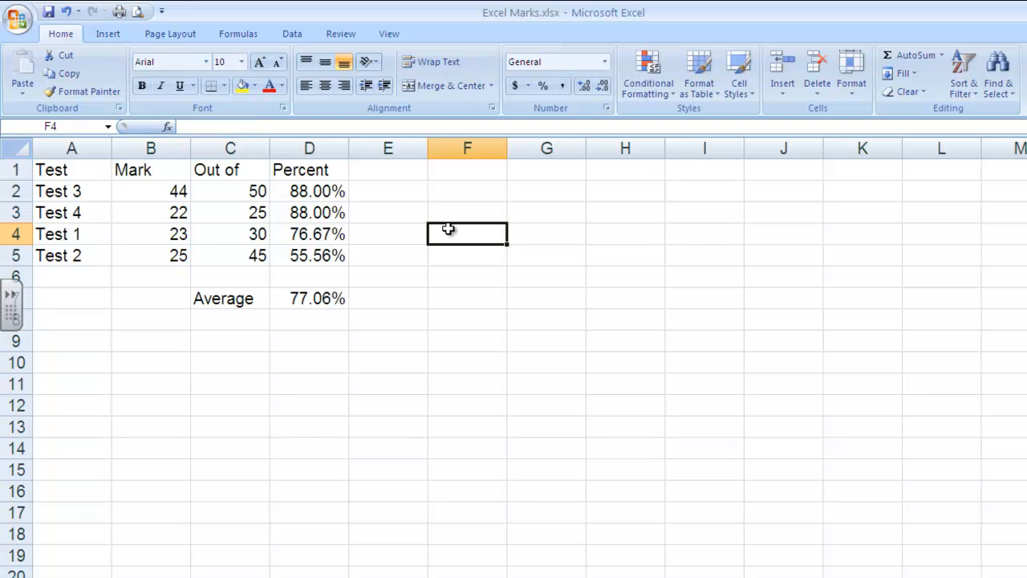
# Enter the label "Highest" in cell C8, below the Average label.
pyautogui.click(945, 56)
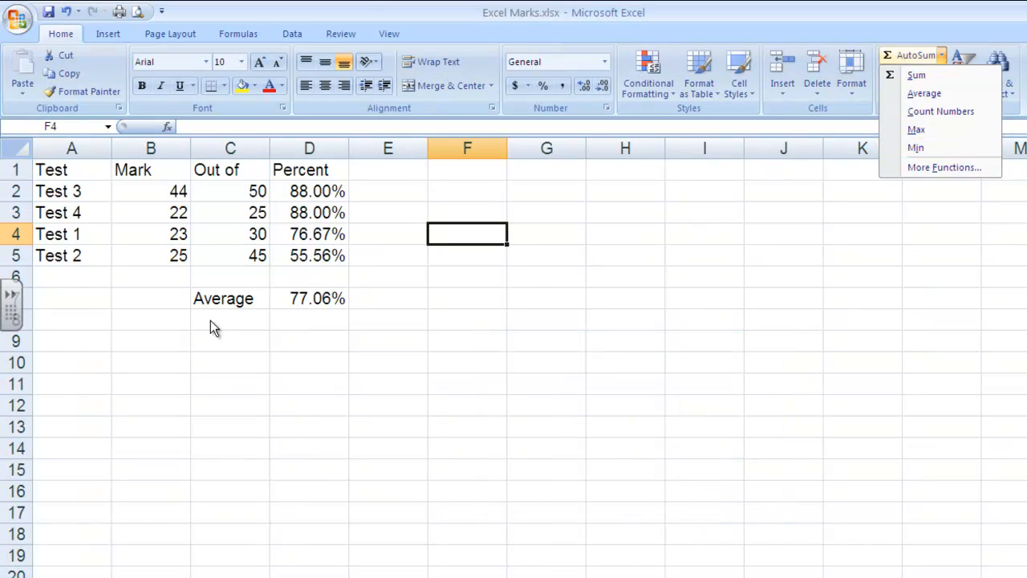
pyautogui.click(253, 318)
pyautogui.click(254, 317)
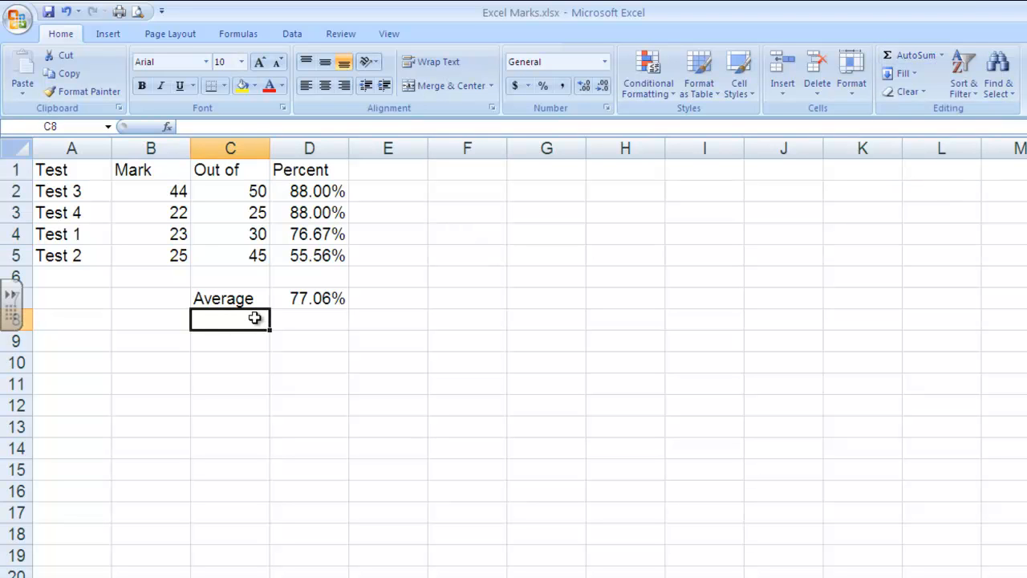
pyautogui.write('Higes')
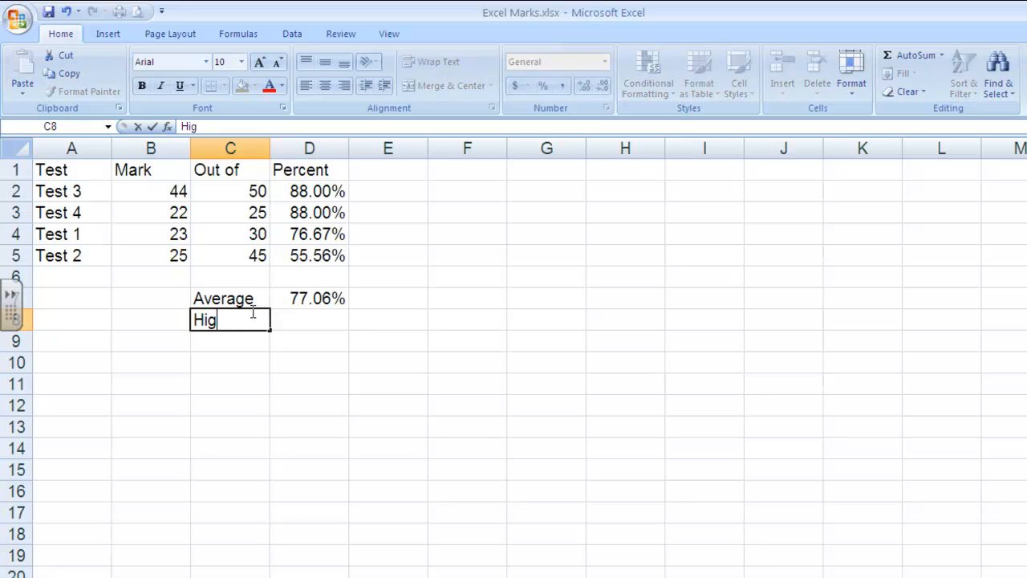
pyautogui.press('BackSpace')
pyautogui.press('BackSpace')
pyautogui.write('hest')
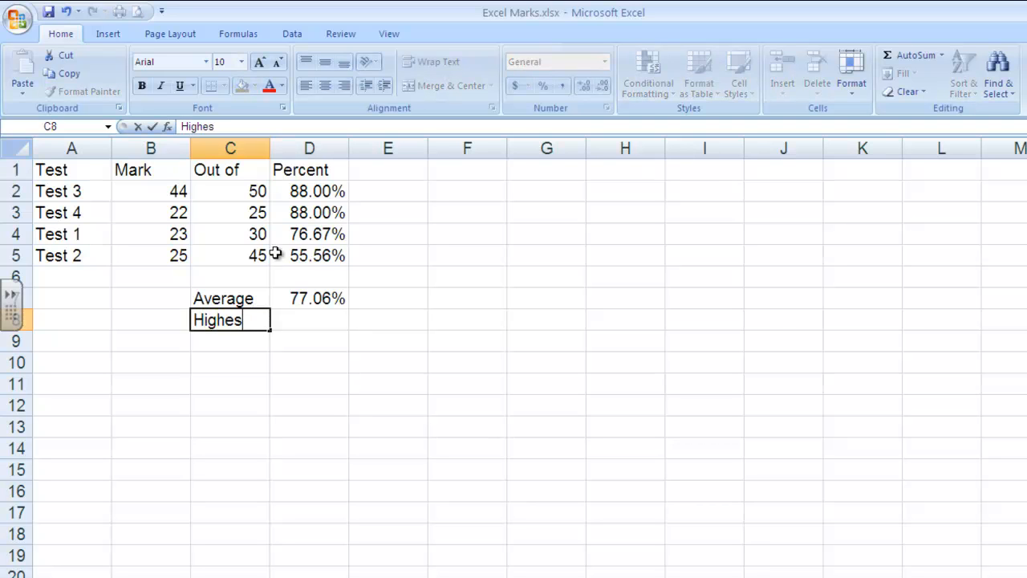
# Calculate the highest percentage in cell D8 using AutoSum's Max function on the range D2:D5.
pyautogui.click(305, 325)
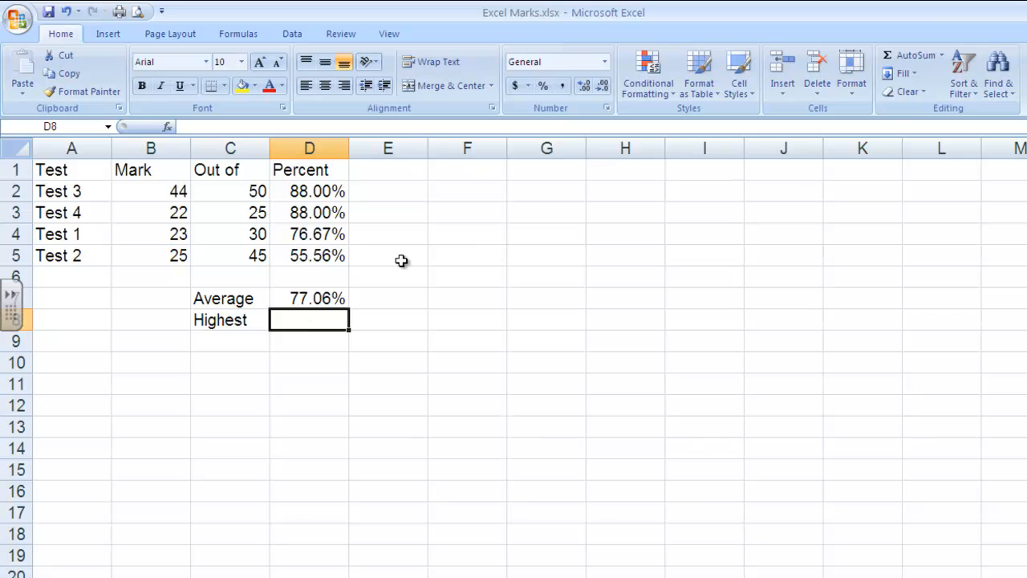
pyautogui.click(940, 55)
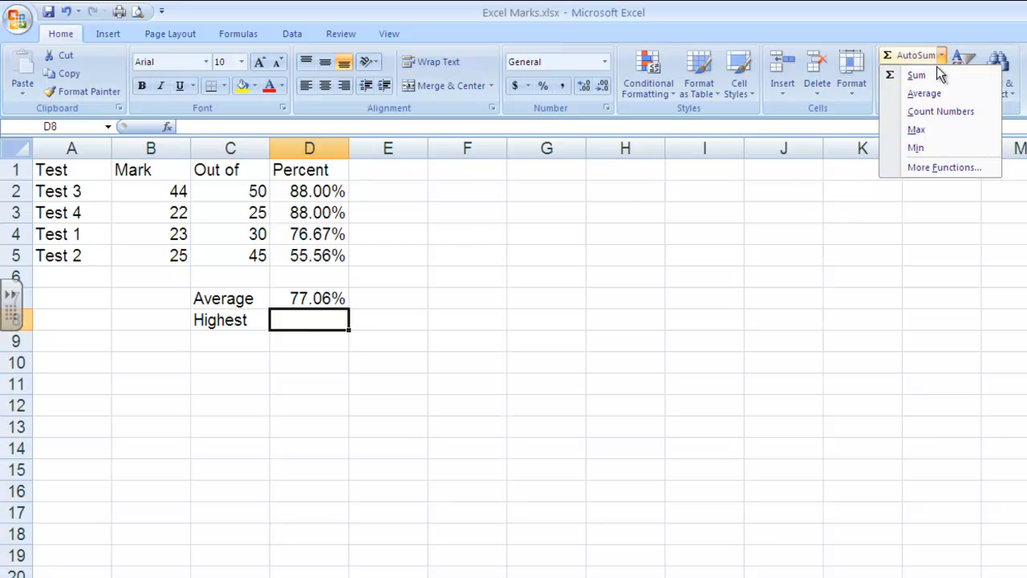
pyautogui.click(927, 129)
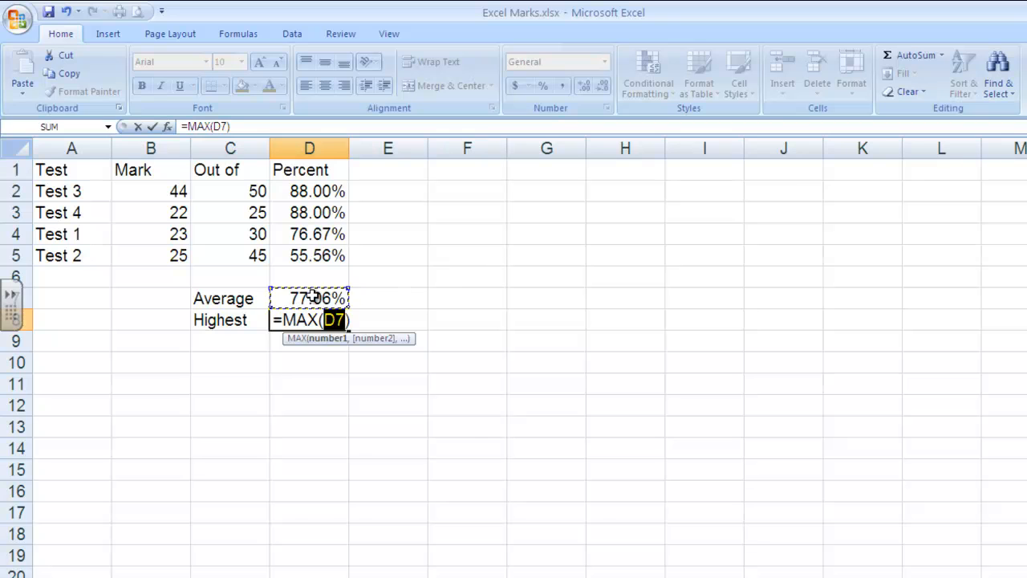
pyautogui.moveTo(331, 191); pyautogui.dragTo(343, 257)
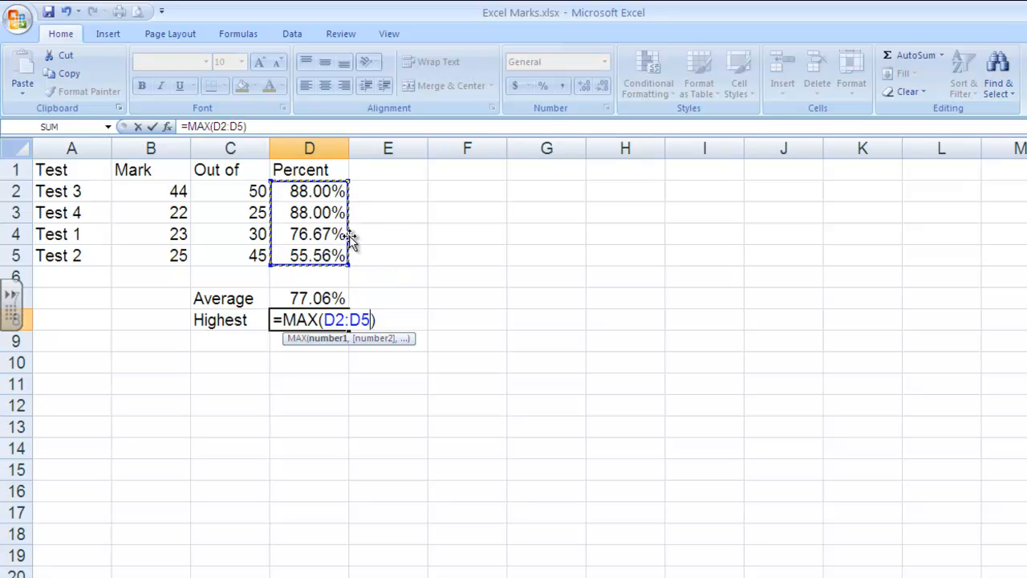
pyautogui.press('Return')
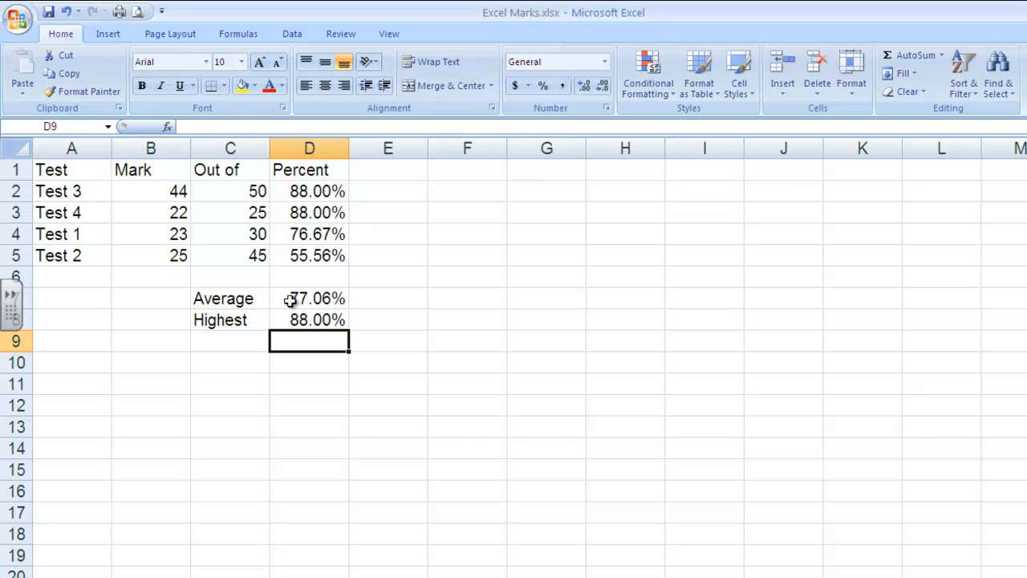
# Label cell C9 "Lowest" and calculate the lowest percentage in D9 using AutoSum's Min function on D2:D5.
pyautogui.click(237, 338)
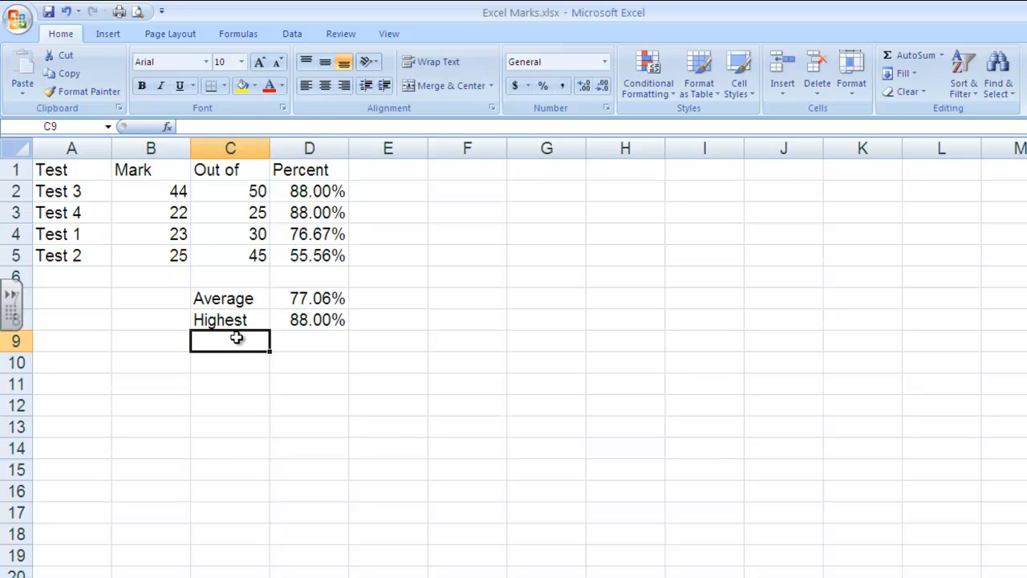
pyautogui.write('Lowest')
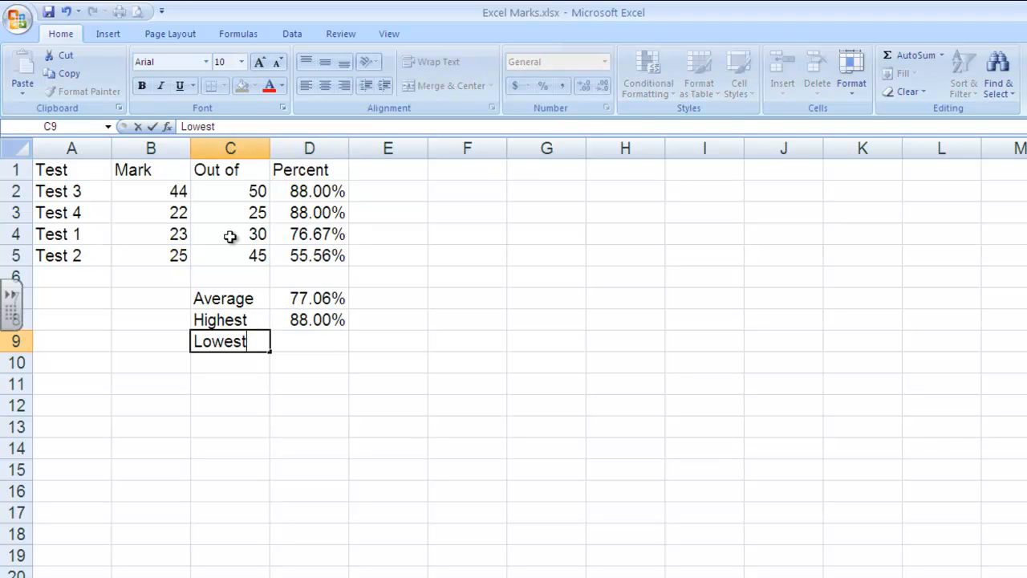
pyautogui.click(335, 340)
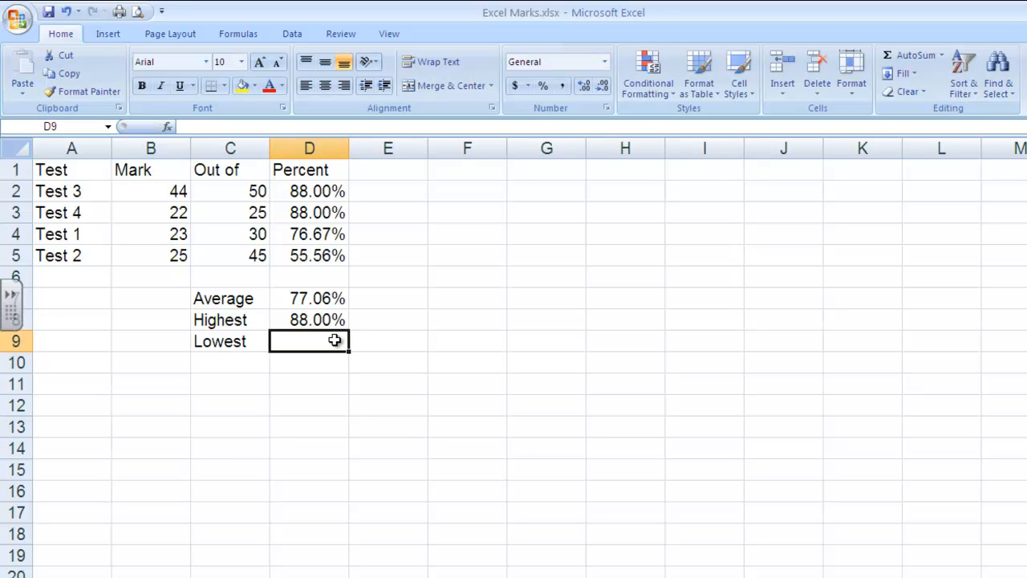
pyautogui.click(941, 56)
pyautogui.click(916, 147)
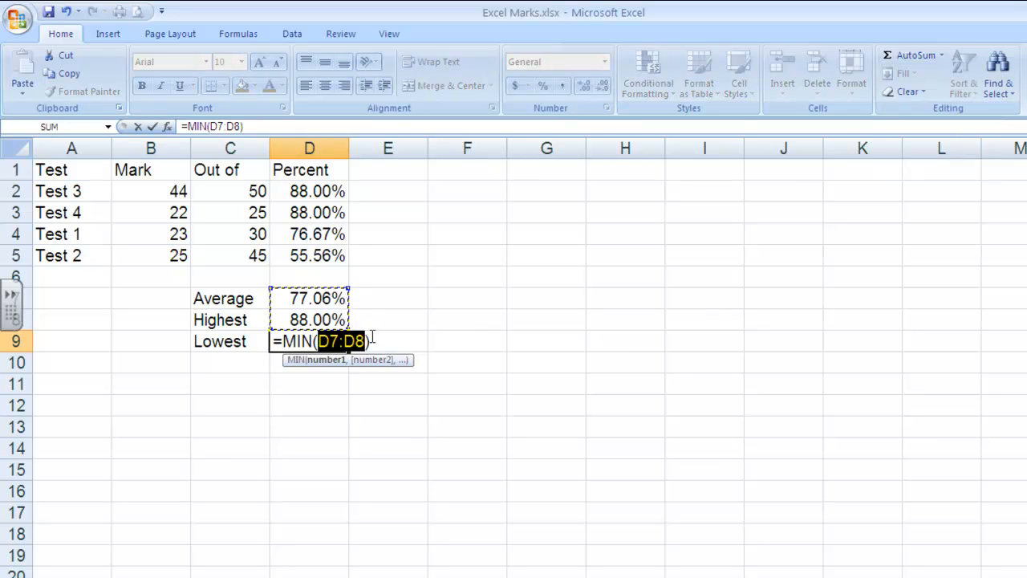
pyautogui.moveTo(328, 191); pyautogui.dragTo(333, 251)
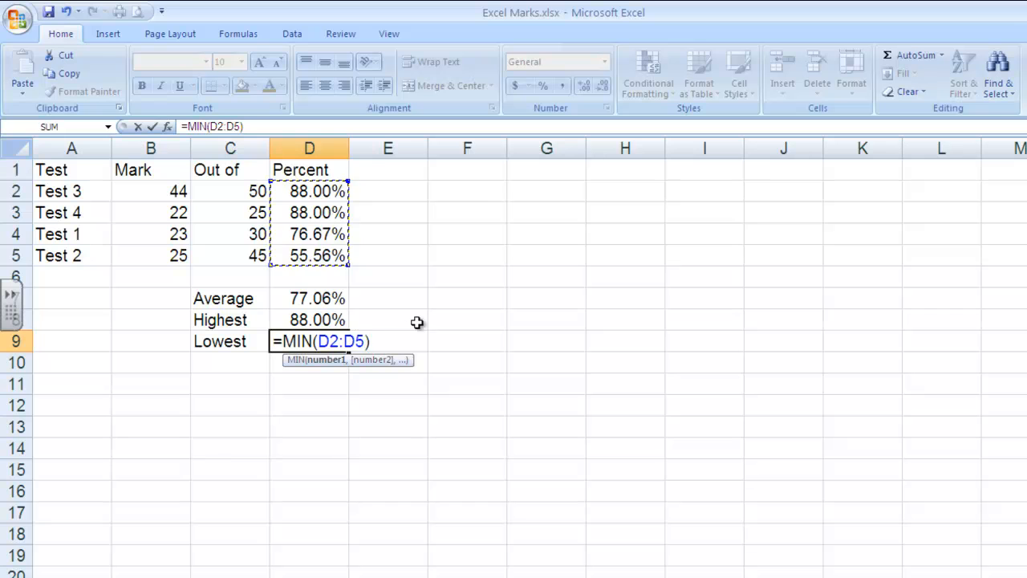
pyautogui.press('Return')
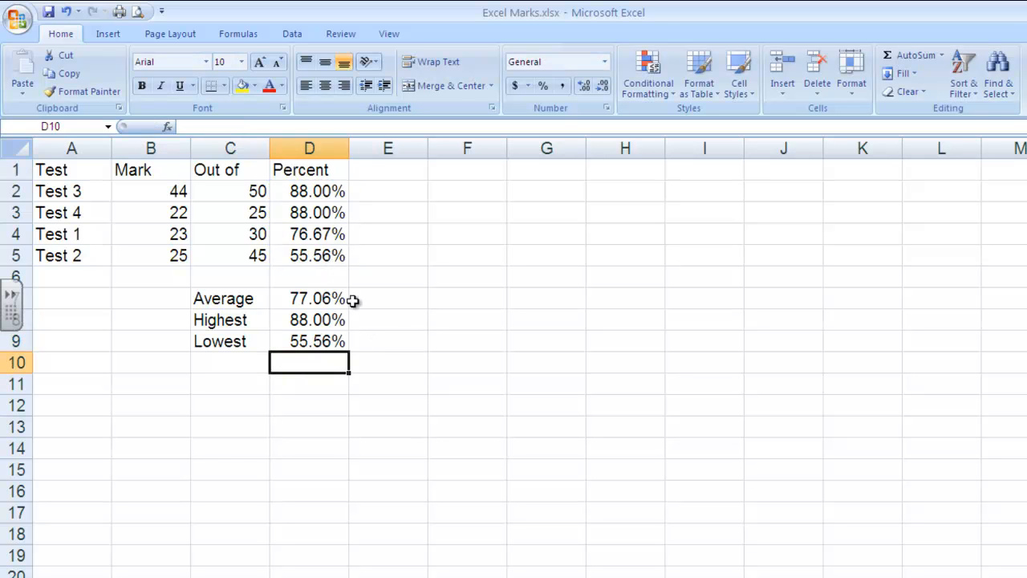
# Label cell C10 "Count" and count the percentages D2:D5 in D10 using AutoSum's Count Numbers function, and check the formula.
pyautogui.click(216, 364)
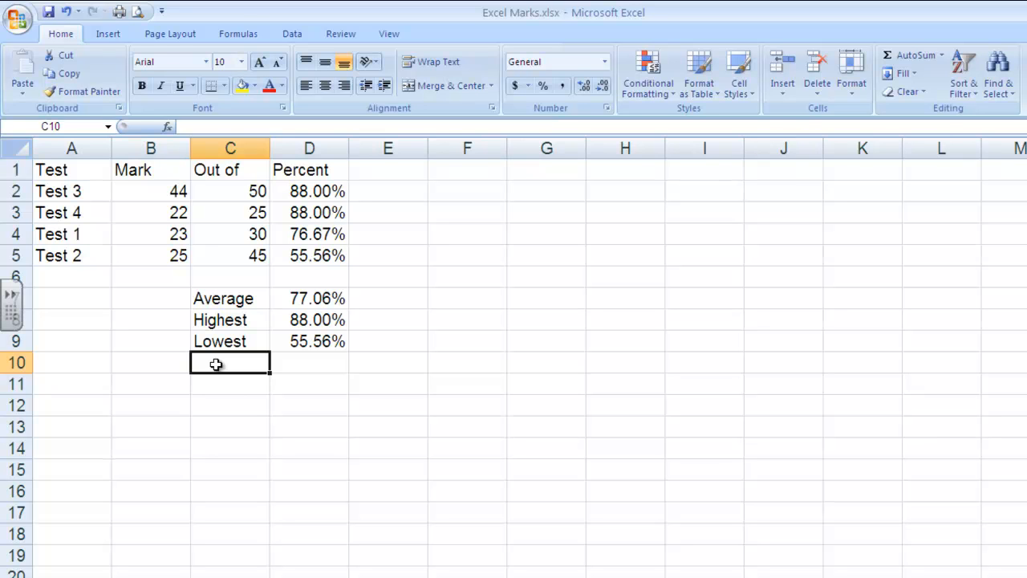
pyautogui.write('Count')
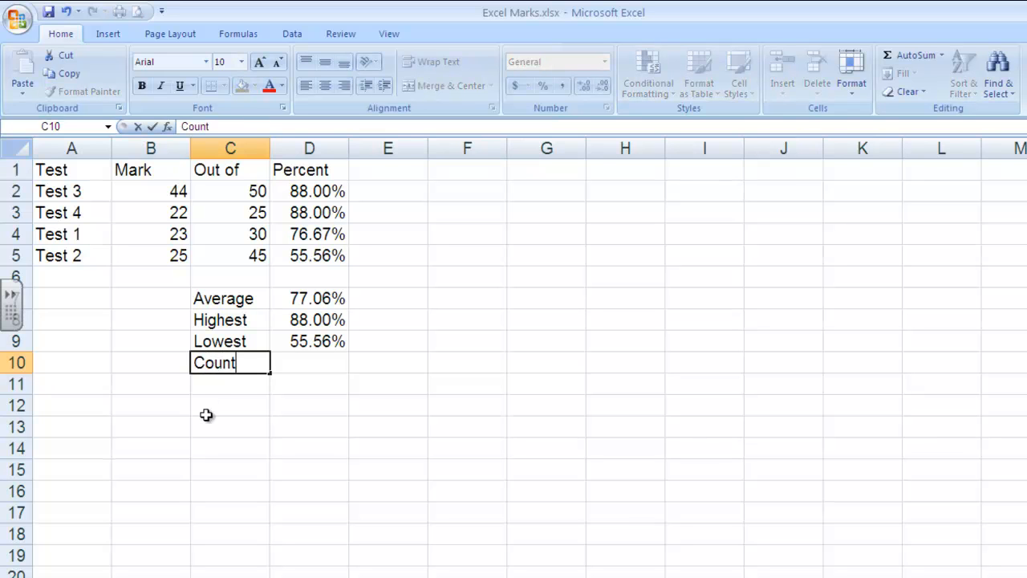
pyautogui.click(294, 360)
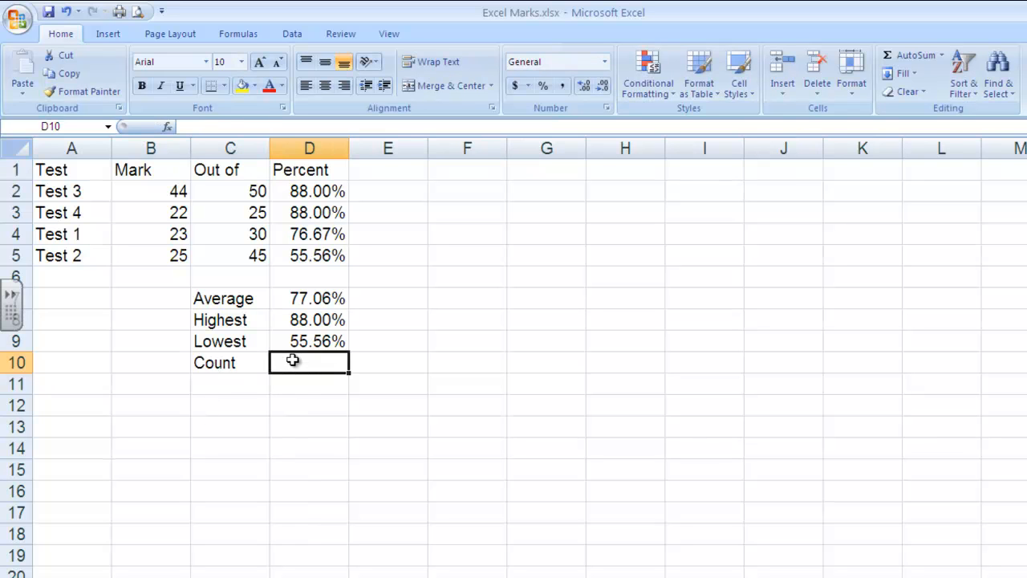
pyautogui.click(941, 55)
pyautogui.click(938, 111)
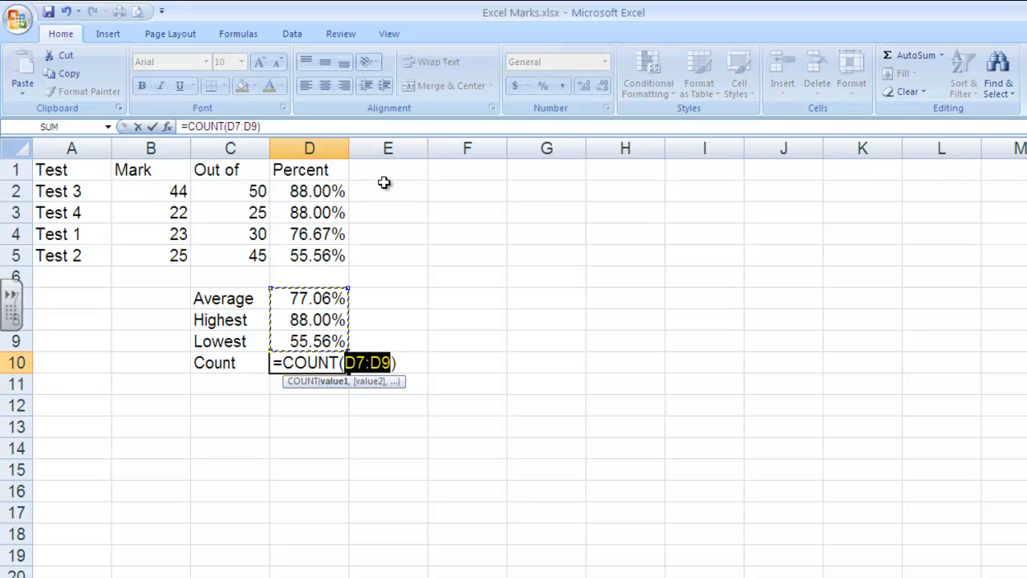
pyautogui.moveTo(331, 190); pyautogui.dragTo(344, 257)
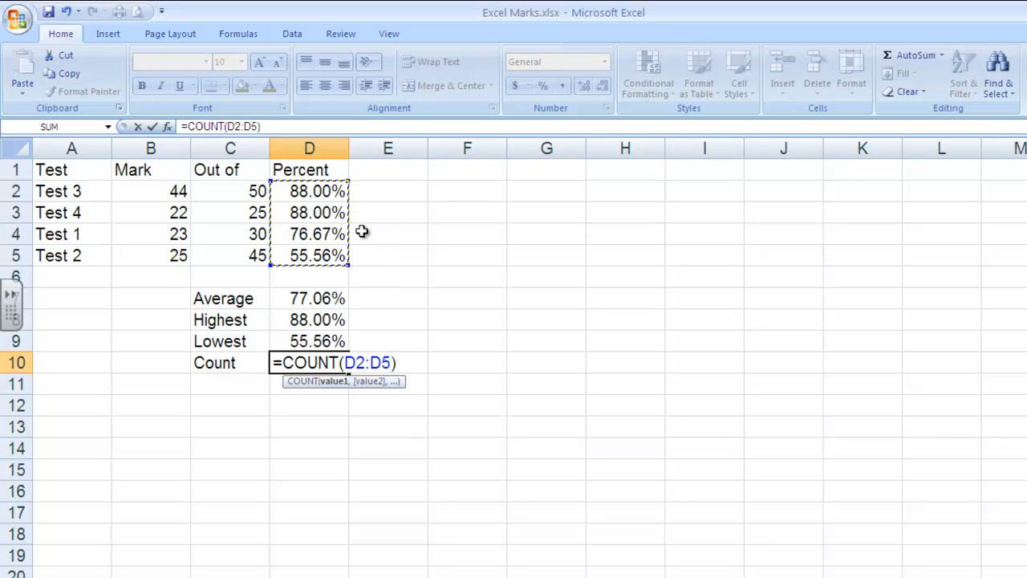
pyautogui.press('Return')
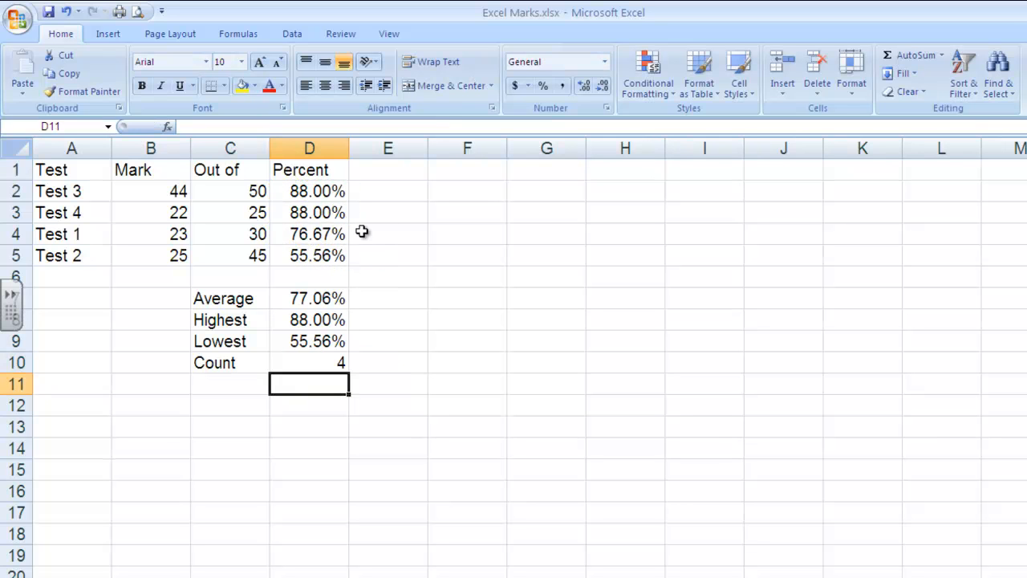
pyautogui.click(327, 361)
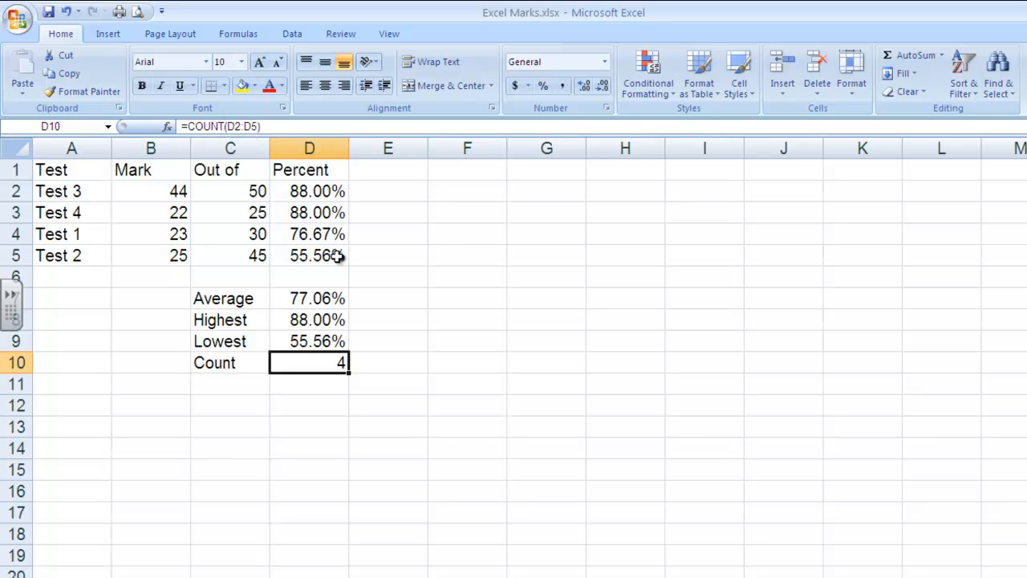
pyautogui.click(418, 357)
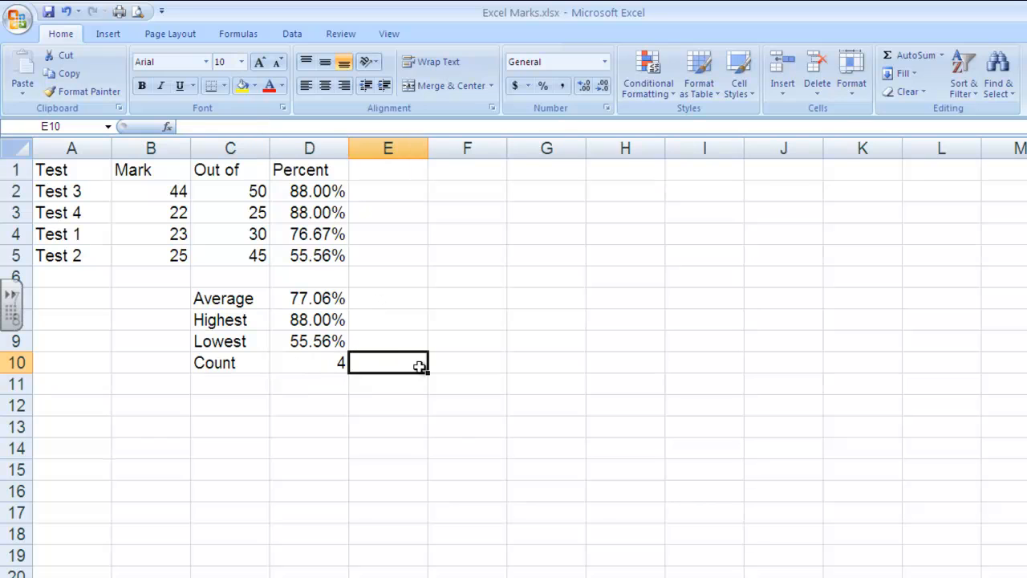